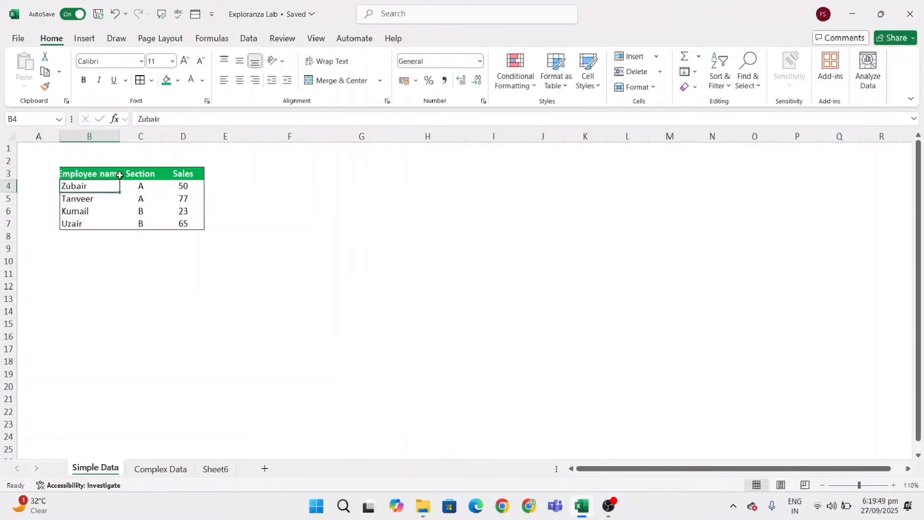
- Widen column B so that the full Employee name header fits in its cell
{"action": "left_click", "coordinate": [118, 175]}
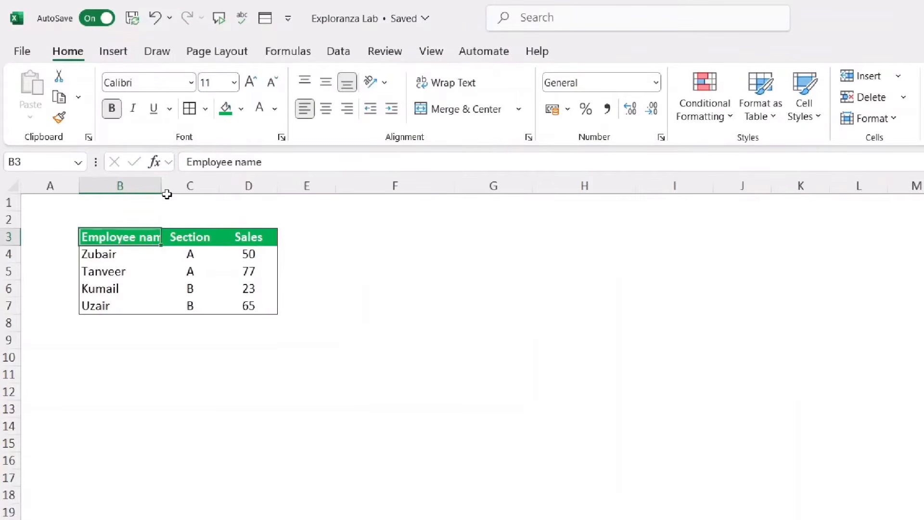
{"action": "left_click_drag", "start_coordinate": [164, 187], "coordinate": [177, 189]}
{"action": "left_click", "coordinate": [412, 285]}
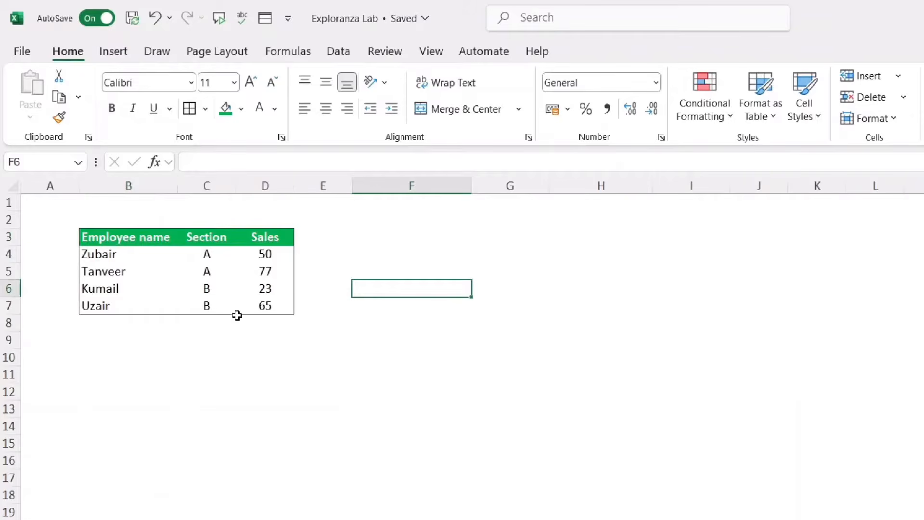
- Create a PivotTable from the employee sales table B3:D7 on a new worksheet
{"action": "left_click", "coordinate": [134, 238]}
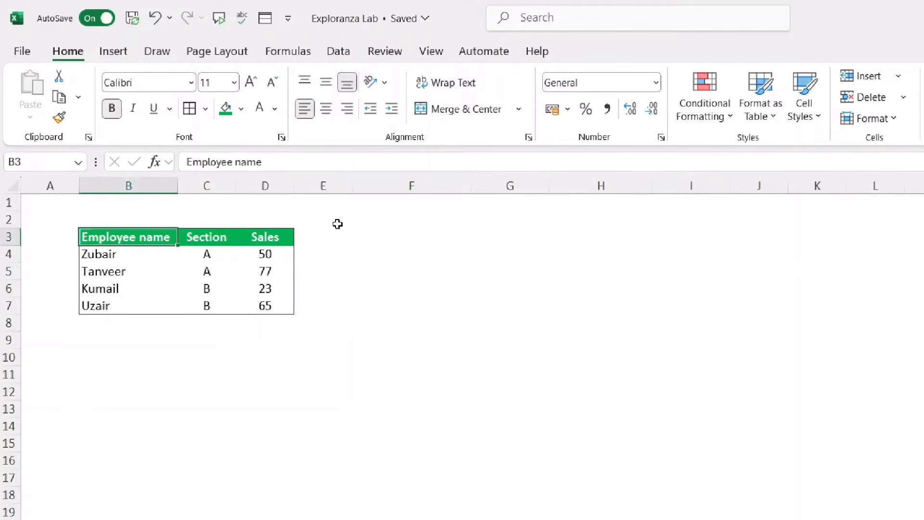
{"action": "key", "text": "ctrl+shift+Right"}
{"action": "key", "text": "ctrl+shift+Down"}
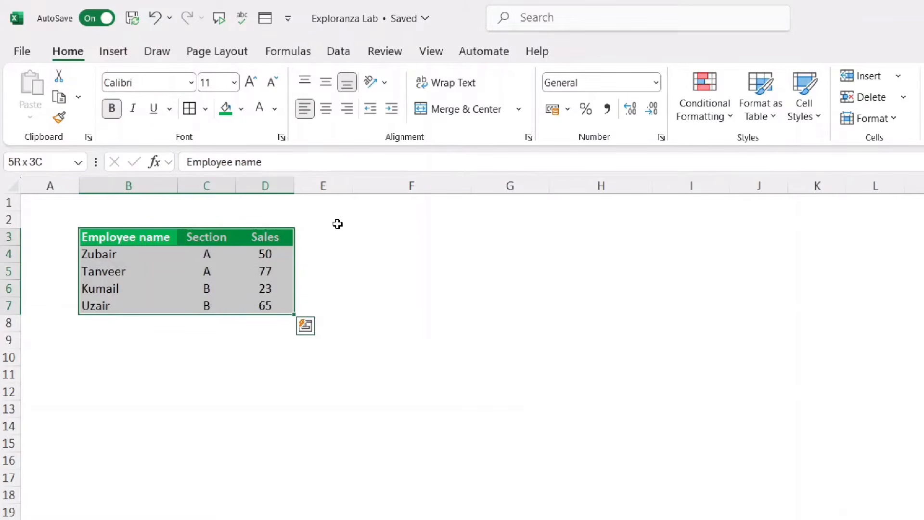
{"action": "left_click", "coordinate": [113, 51]}
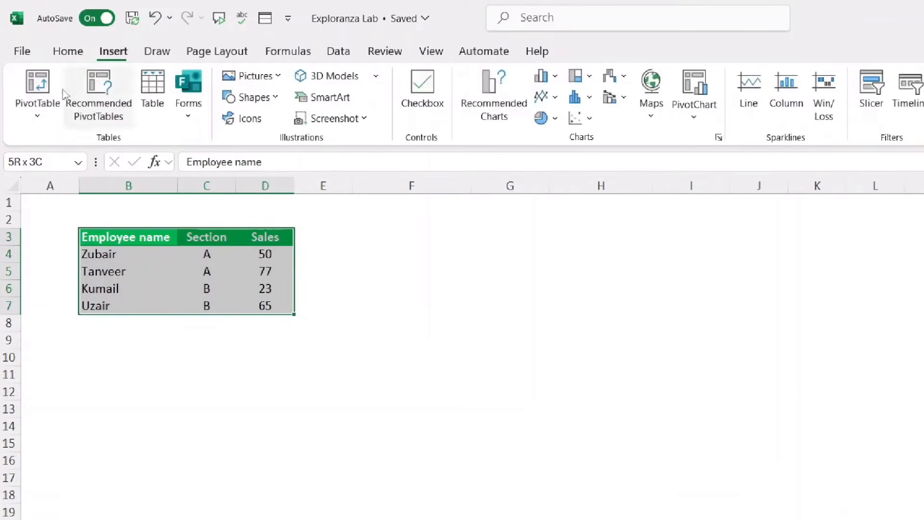
{"action": "left_click", "coordinate": [37, 116]}
{"action": "left_click", "coordinate": [84, 143]}
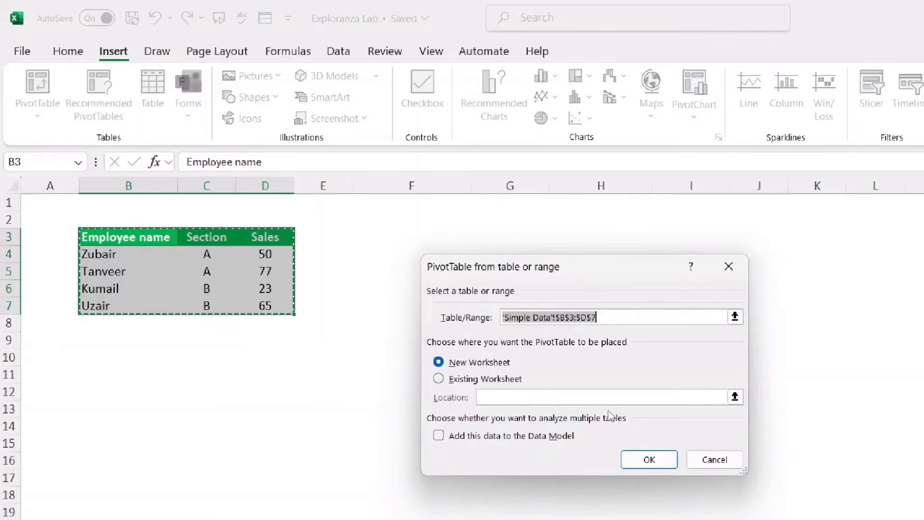
{"action": "left_click", "coordinate": [650, 460]}
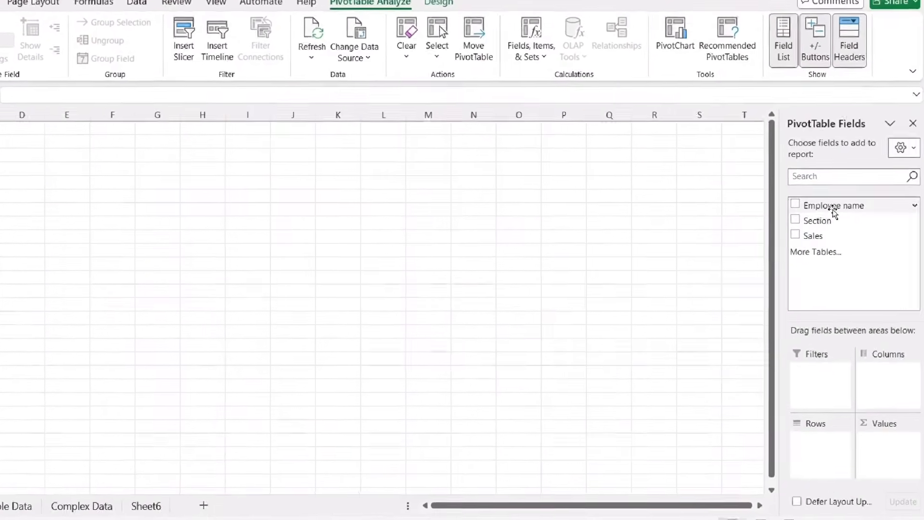
- Build the PivotTable with Section and then Employee name as rows and the sum of Sales as values
{"action": "left_click_drag", "start_coordinate": [832, 209], "coordinate": [854, 430]}
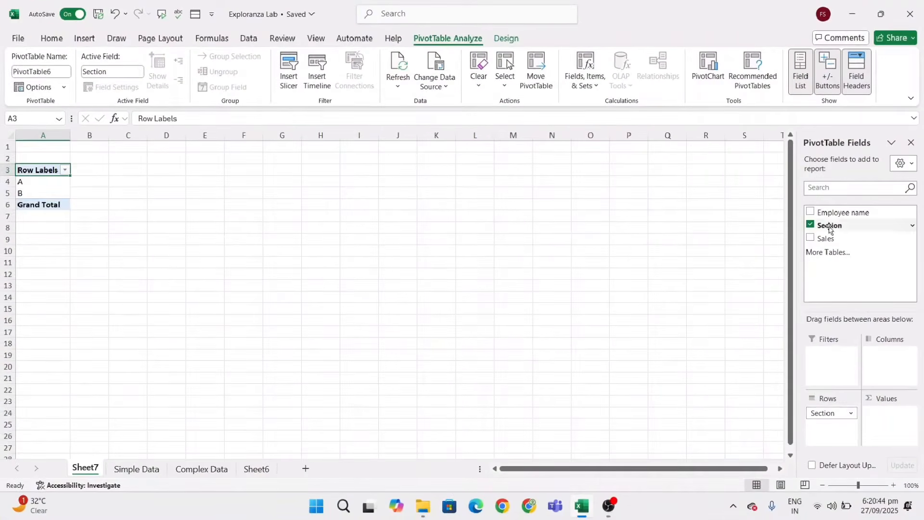
{"action": "left_click_drag", "start_coordinate": [829, 240], "coordinate": [896, 426]}
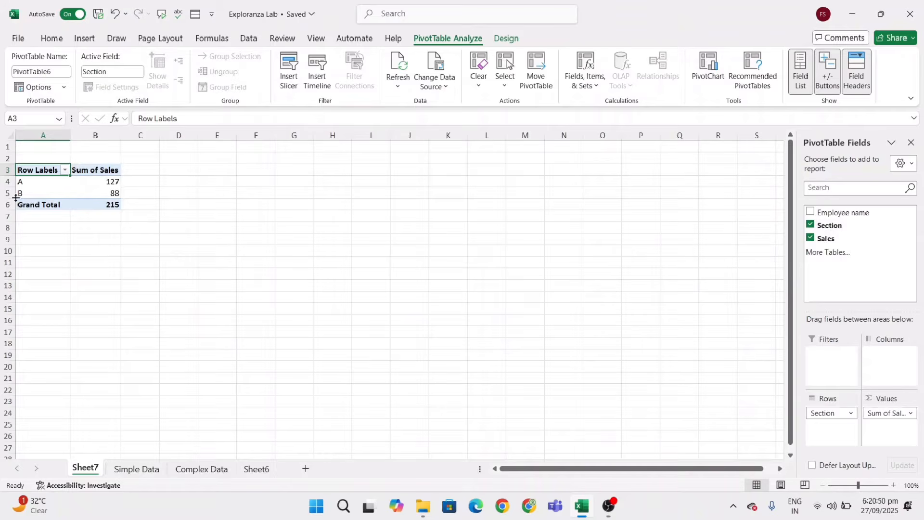
{"action": "left_click", "coordinate": [854, 216]}
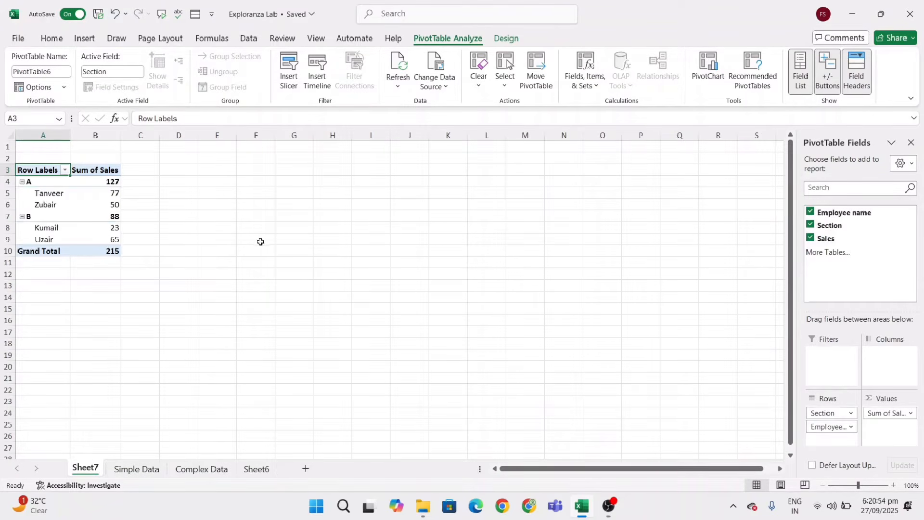
{"action": "left_click", "coordinate": [250, 216]}
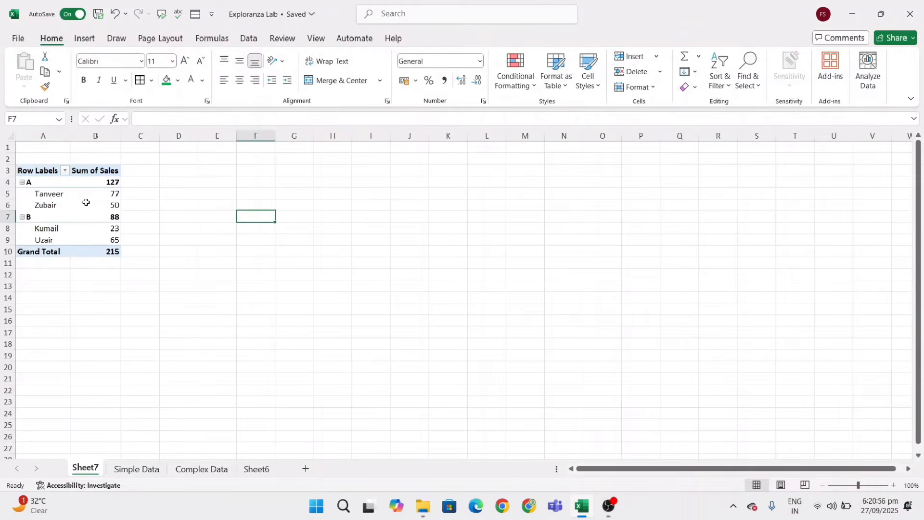
{"action": "mouse_move", "coordinate": [85, 202]}
{"action": "left_click", "coordinate": [118, 287]}
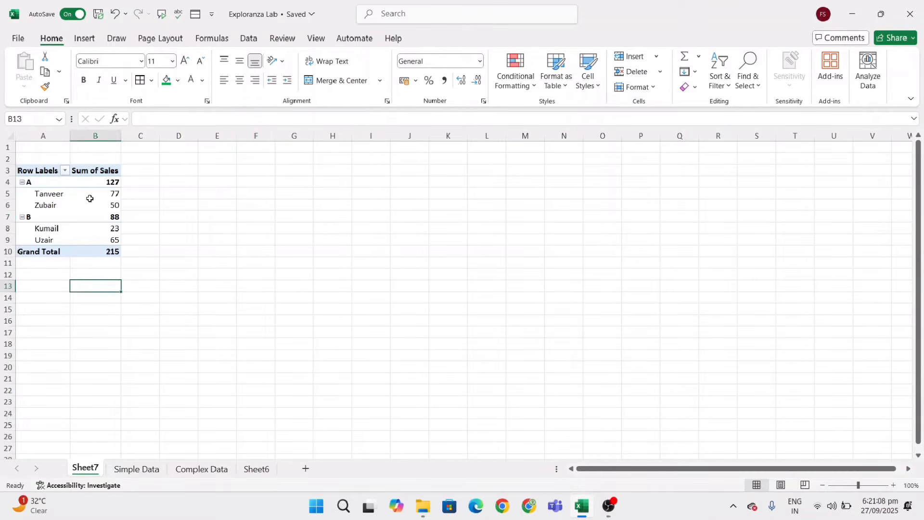
- Go to the Complex Data sheet and examine the headers and first entries of its response table
{"action": "left_click", "coordinate": [136, 469]}
{"action": "left_click", "coordinate": [192, 325]}
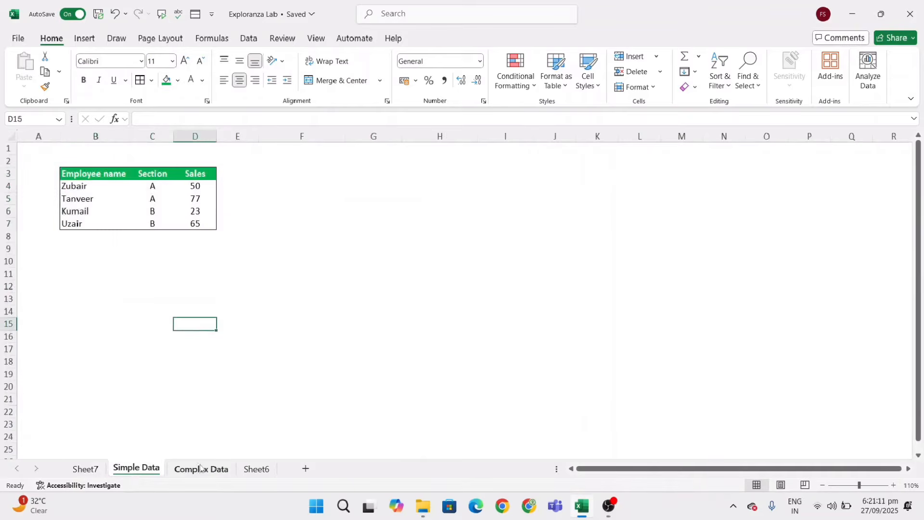
{"action": "left_click", "coordinate": [198, 470]}
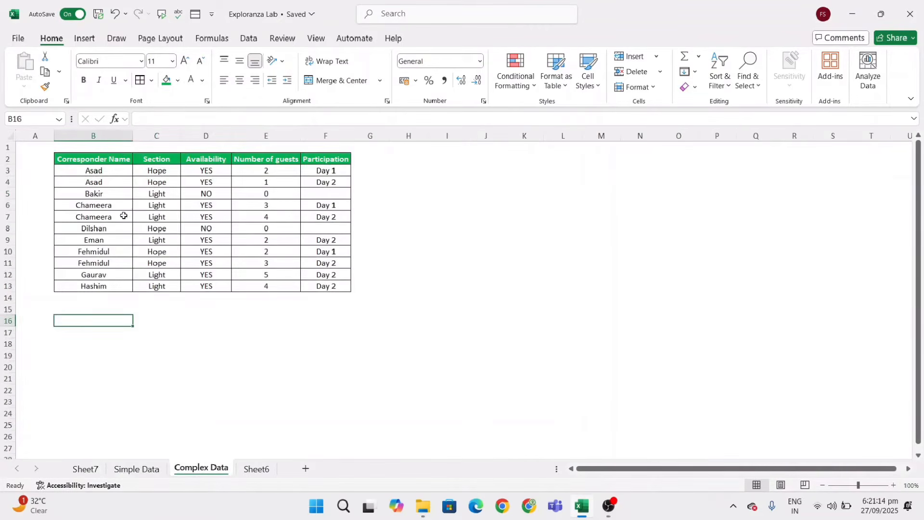
{"action": "left_click", "coordinate": [102, 156]}
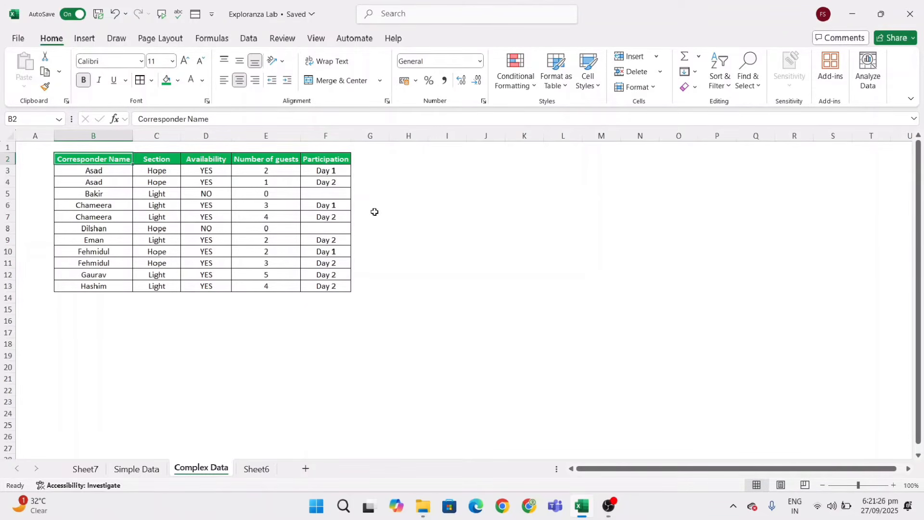
{"action": "key", "text": "Right"}
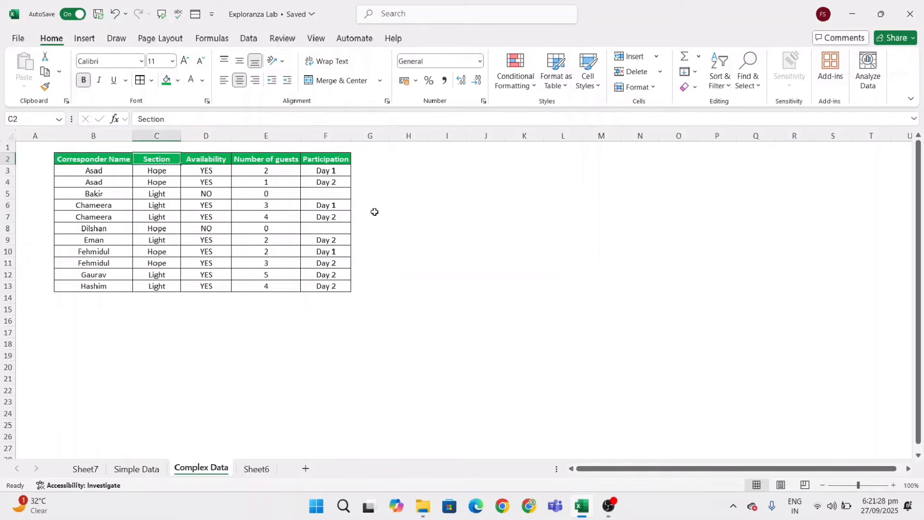
{"action": "key", "text": "Down"}
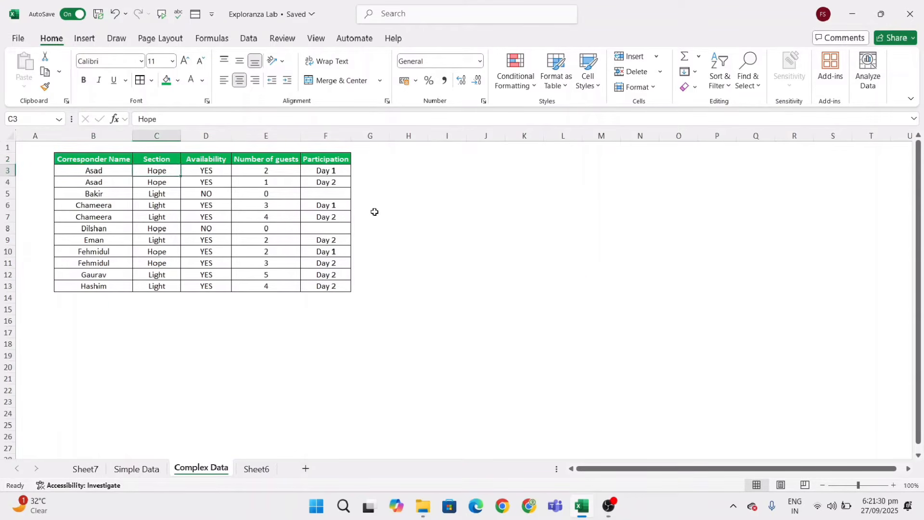
{"action": "key", "text": "Right"}
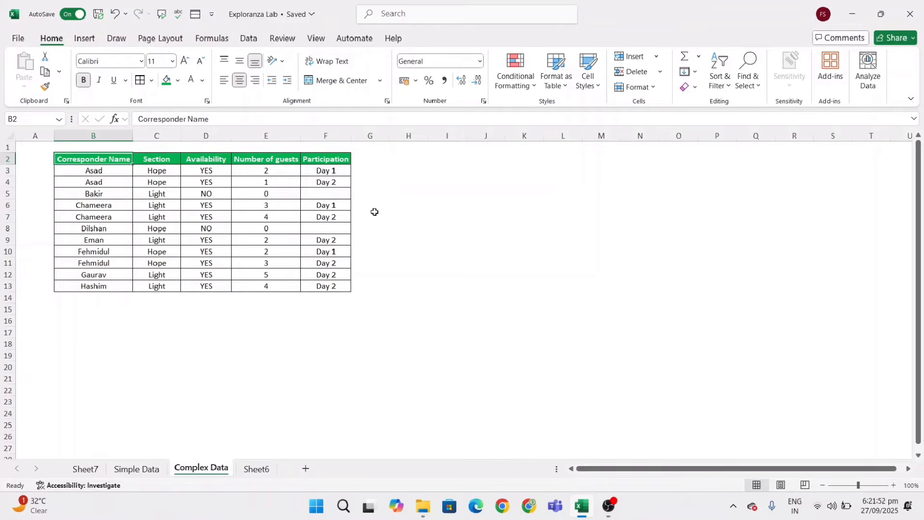
- Create a PivotTable from the Complex Data table B2:F13 on a new worksheet
{"action": "key", "text": "ctrl+shift+End"}
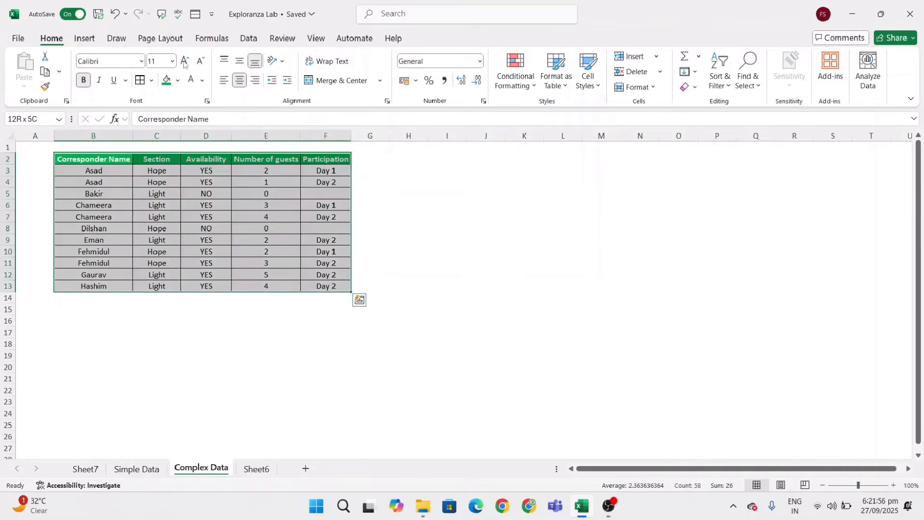
{"action": "left_click", "coordinate": [82, 41]}
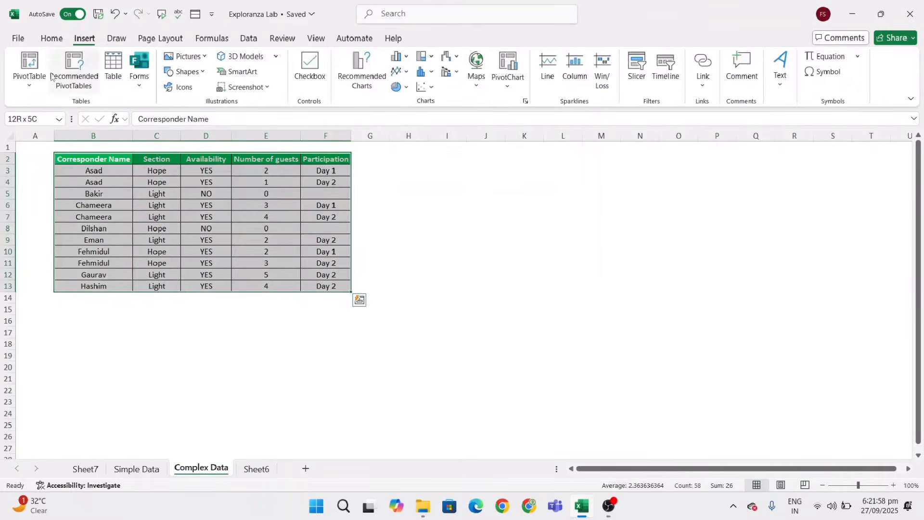
{"action": "left_click", "coordinate": [30, 86]}
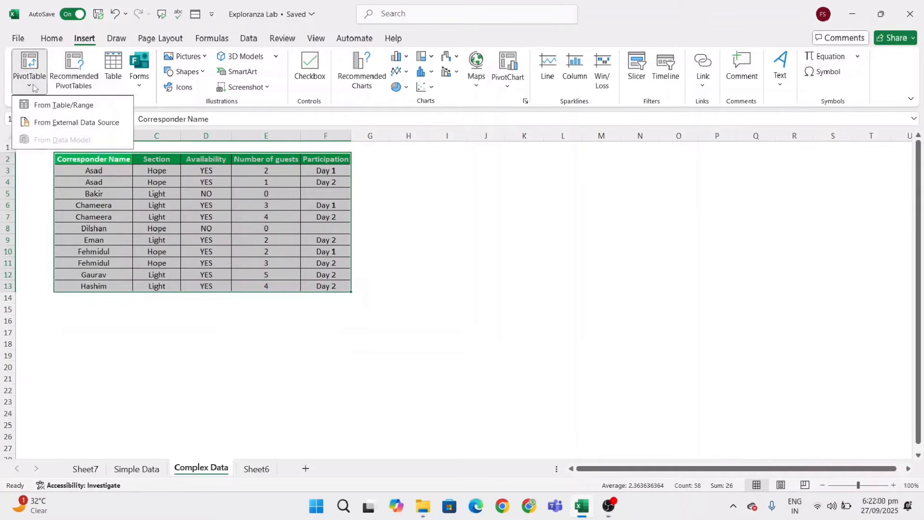
{"action": "left_click", "coordinate": [54, 106]}
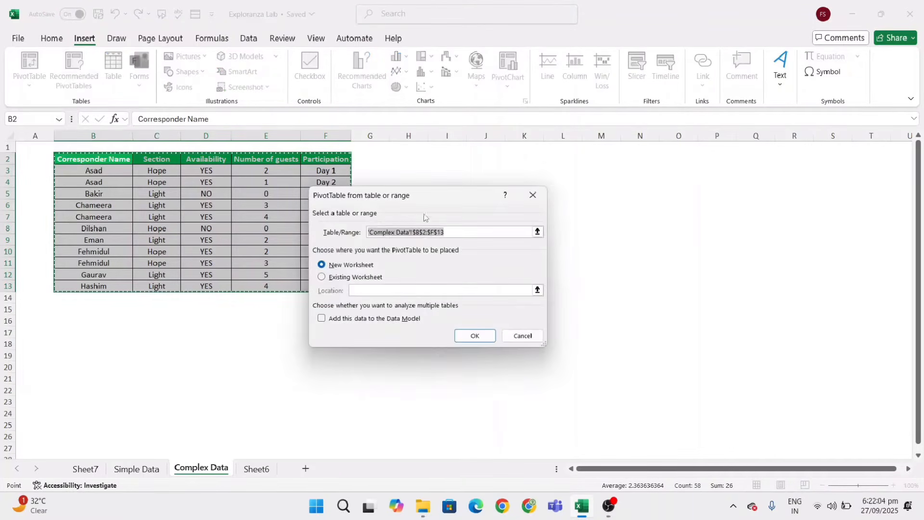
{"action": "left_click_drag", "start_coordinate": [411, 202], "coordinate": [464, 192]}
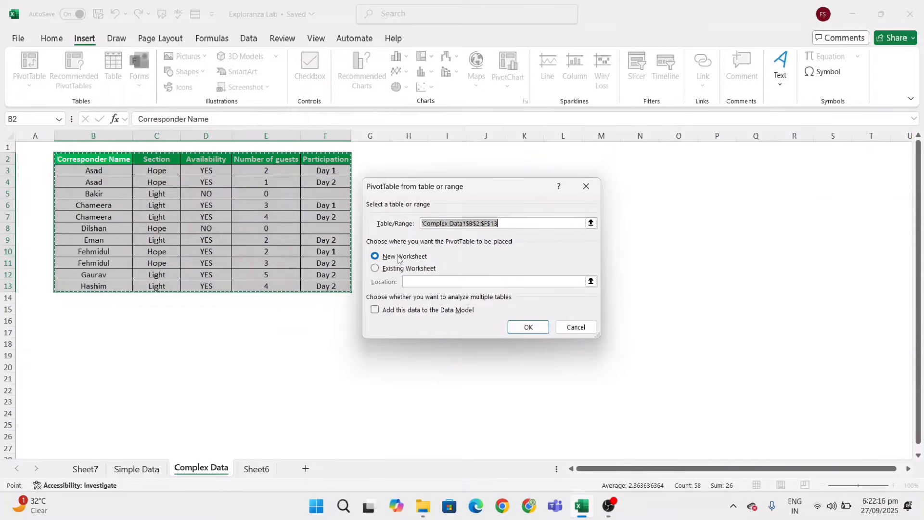
{"action": "left_click", "coordinate": [526, 328]}
- Hide the gridlines on the new PivotTable worksheet
{"action": "key", "text": "alt+w"}
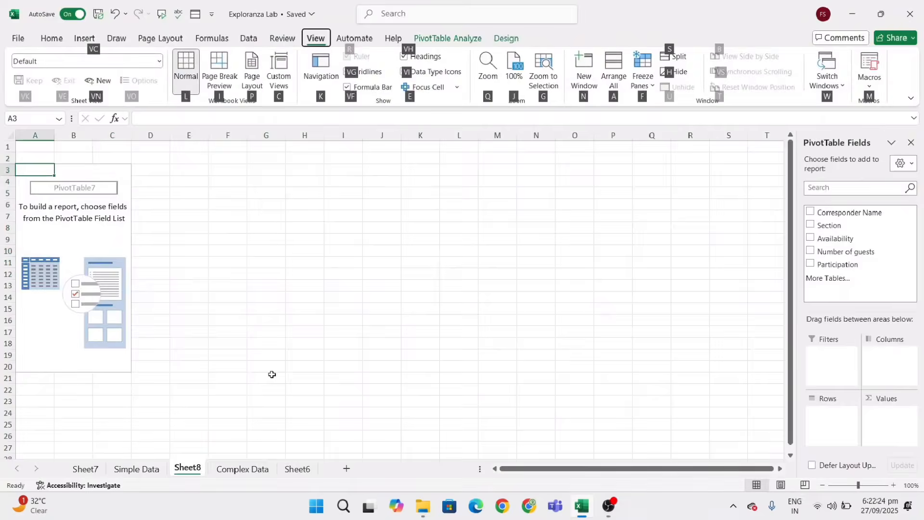
{"action": "key", "text": "v"}
{"action": "key", "text": "g"}
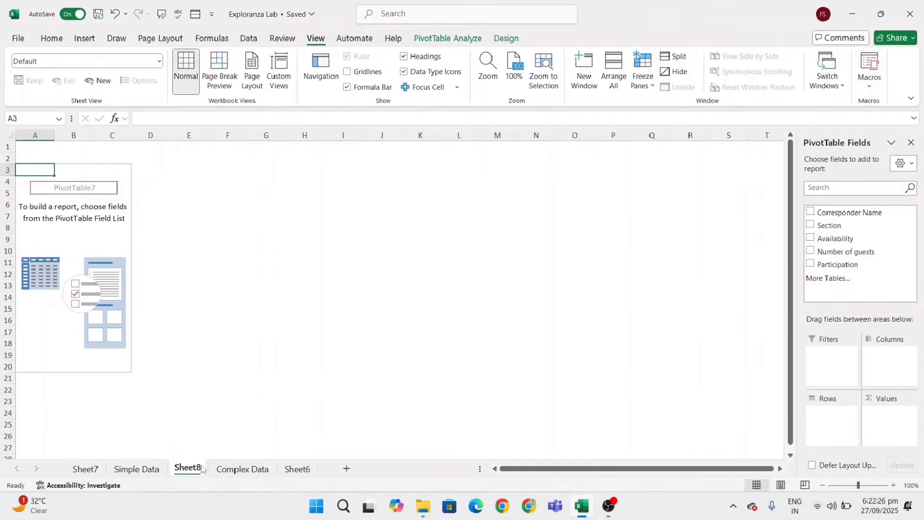
- Rename the new PivotTable worksheet as Pivot
{"action": "key", "text": "alt+h"}
{"action": "key", "text": "o"}
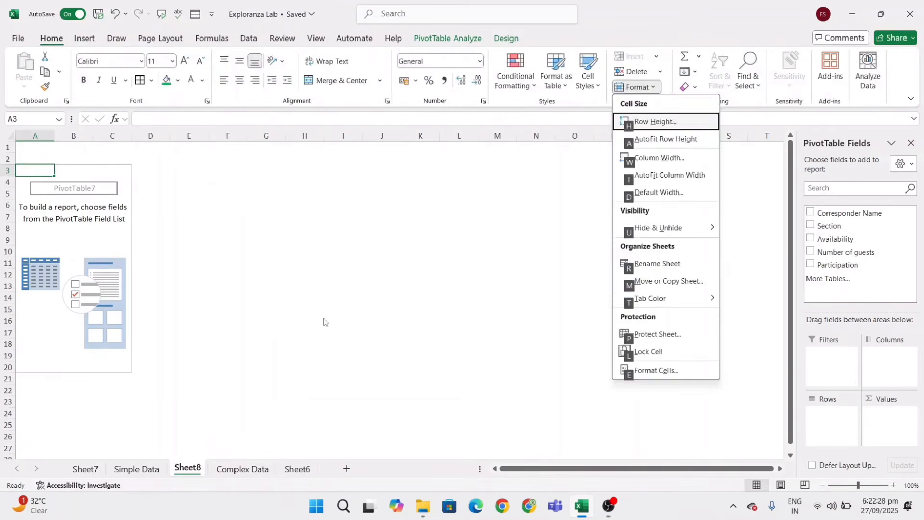
{"action": "key", "text": "r"}
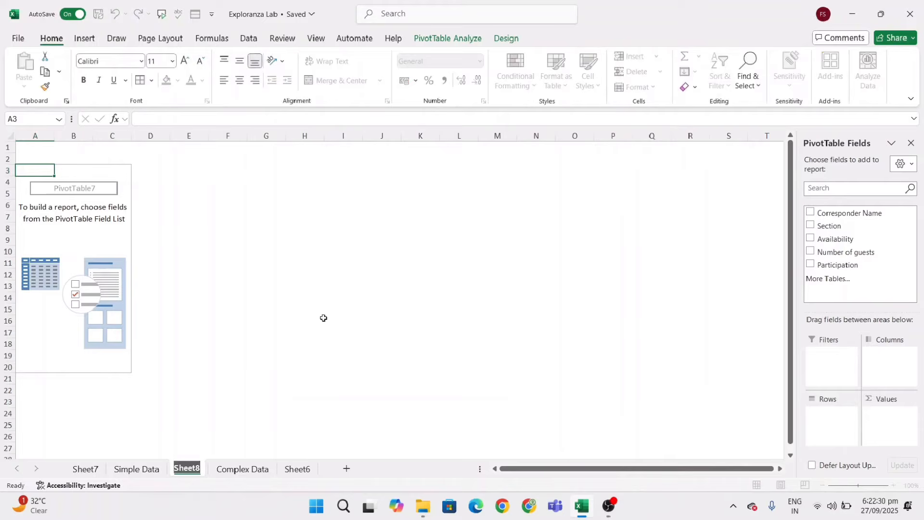
{"action": "type", "text": "Pivot"}
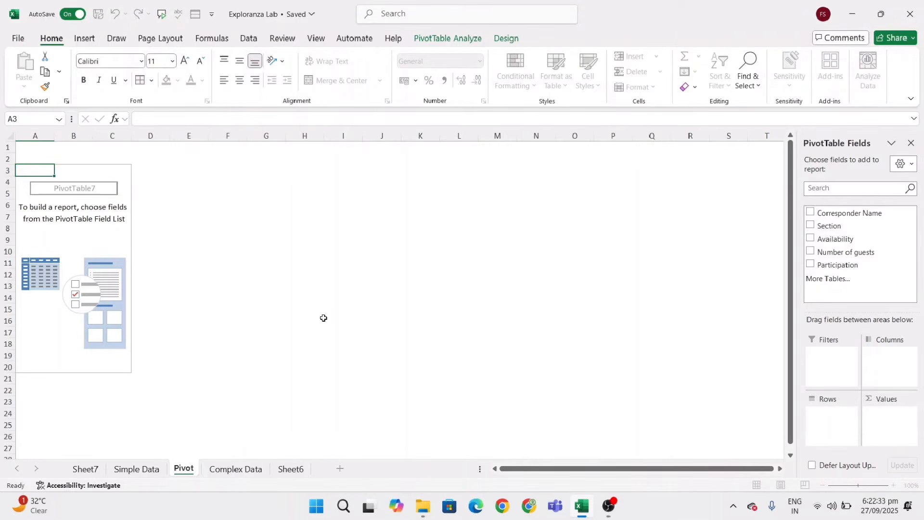
{"action": "key", "text": "Return"}
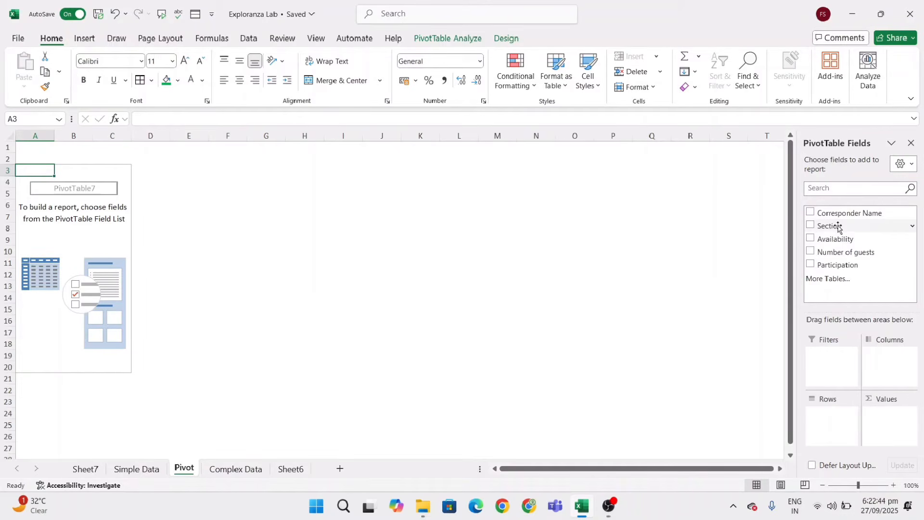
- Lay out the PivotTable with Section as rows, the sum of Number of guests as values and Participation as columns
{"action": "left_click_drag", "start_coordinate": [833, 227], "coordinate": [835, 417]}
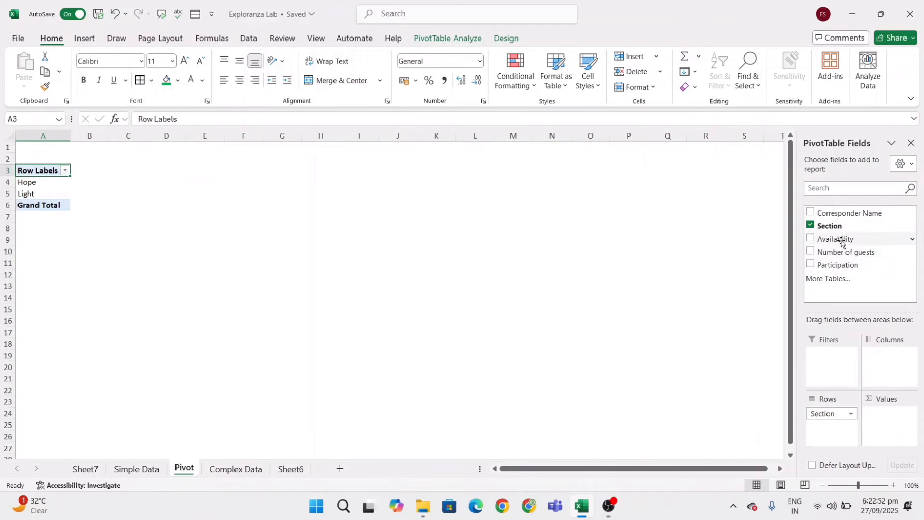
{"action": "left_click_drag", "start_coordinate": [840, 255], "coordinate": [886, 424]}
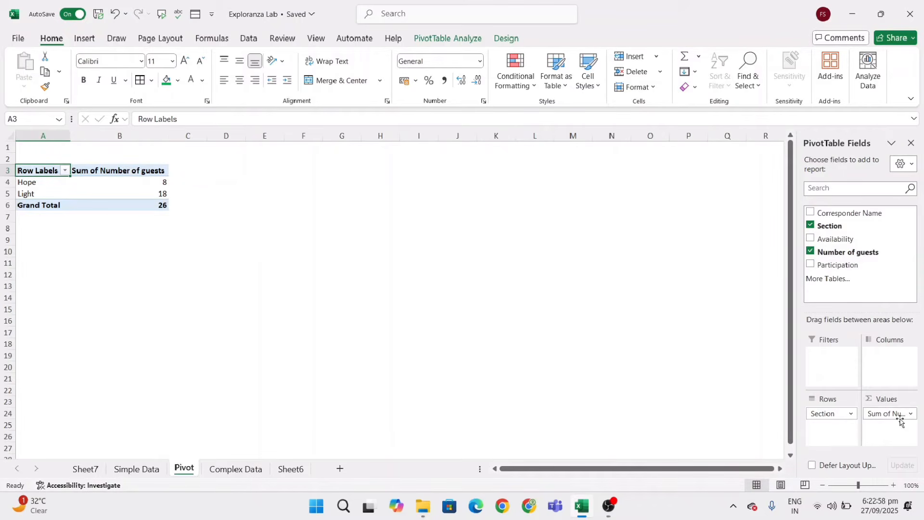
{"action": "left_click", "coordinate": [131, 147]}
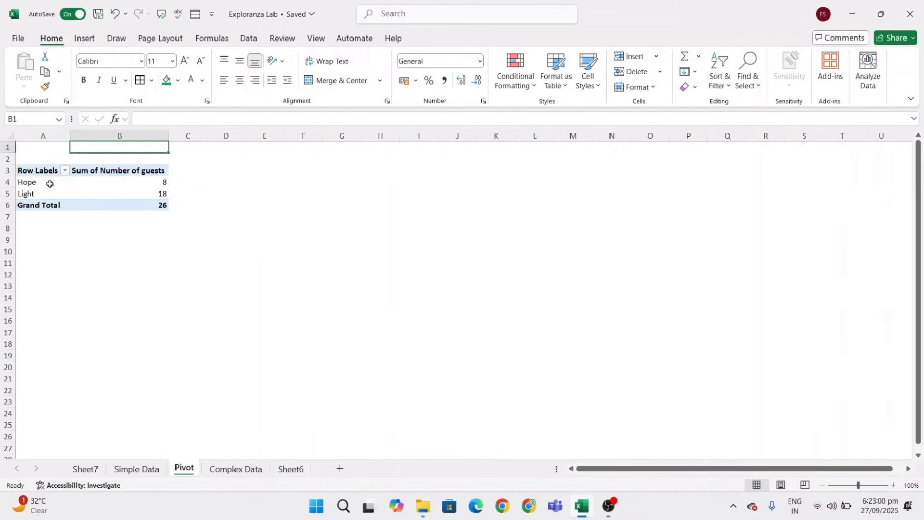
{"action": "left_click_drag", "start_coordinate": [23, 192], "coordinate": [85, 191]}
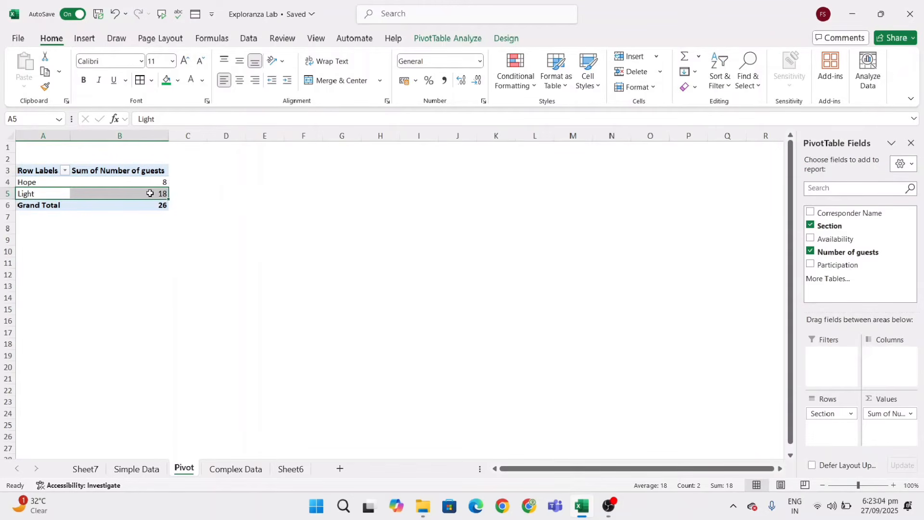
{"action": "left_click", "coordinate": [45, 182]}
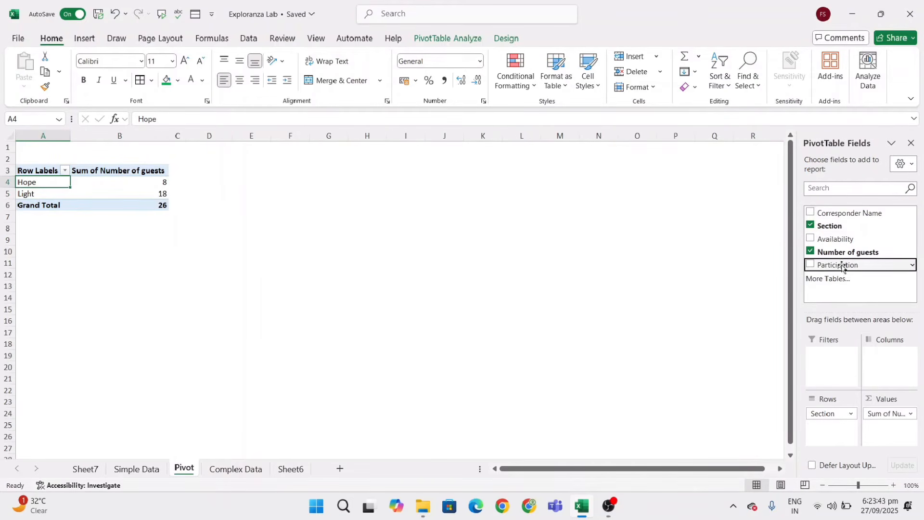
{"action": "left_click_drag", "start_coordinate": [840, 264], "coordinate": [885, 355]}
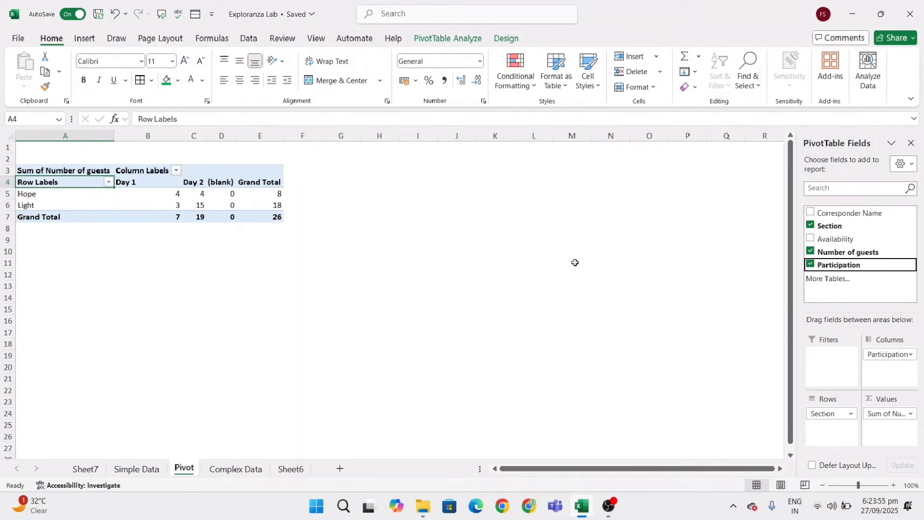
- Filter the PivotTable's Participation column labels to exclude the (blank) item, keeping Day 1 and Day 2
{"action": "left_click", "coordinate": [176, 170]}
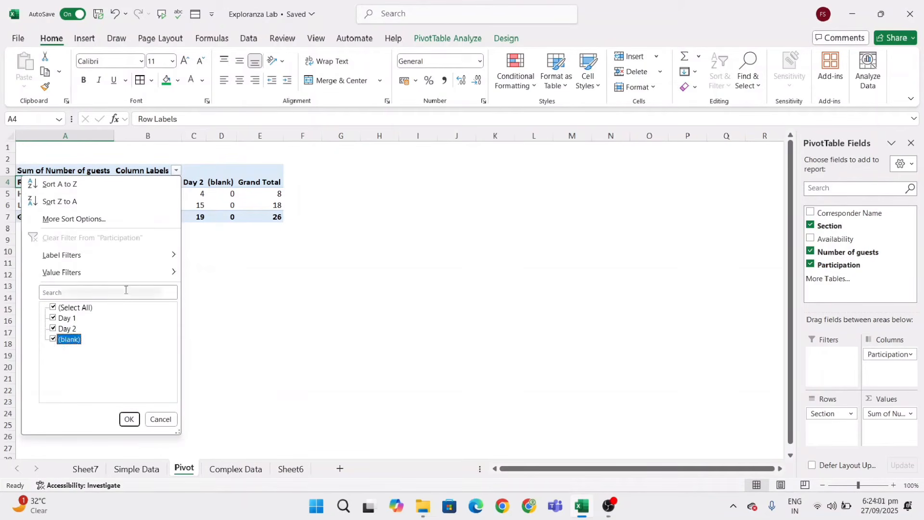
{"action": "left_click", "coordinate": [257, 254]}
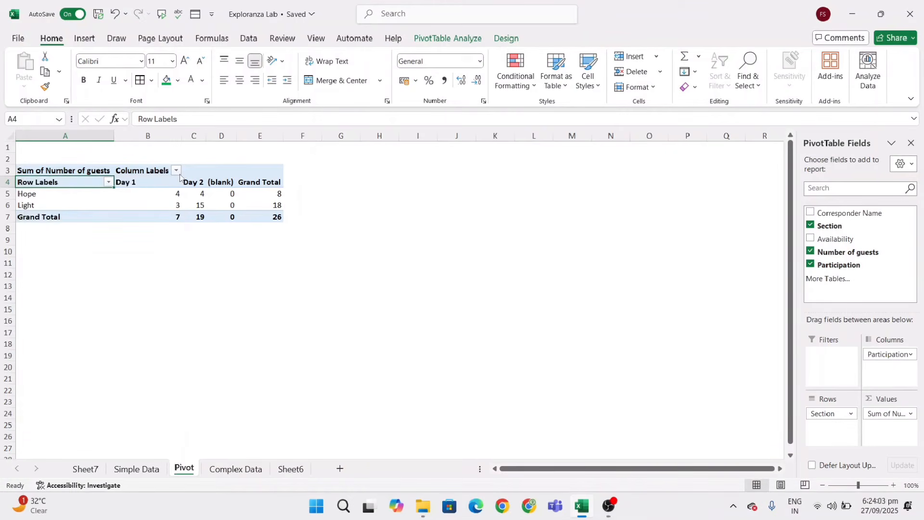
{"action": "left_click", "coordinate": [176, 171]}
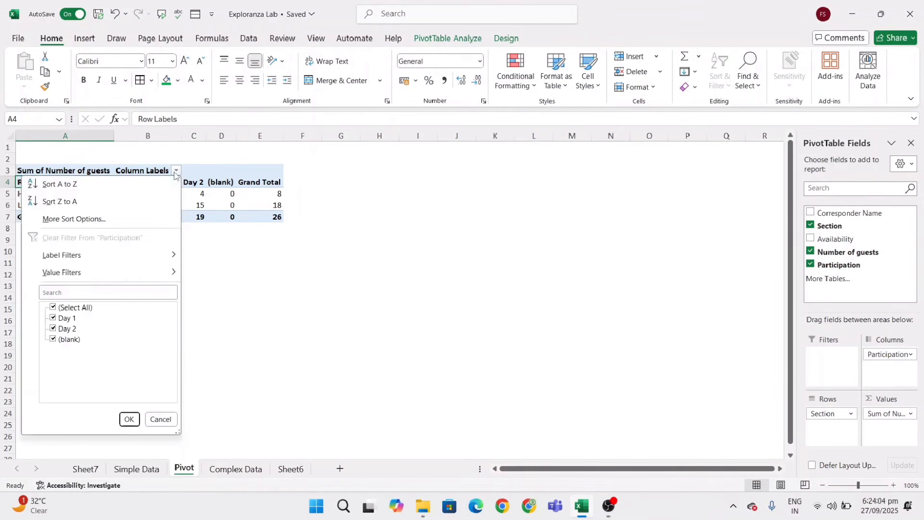
{"action": "left_click", "coordinate": [54, 339]}
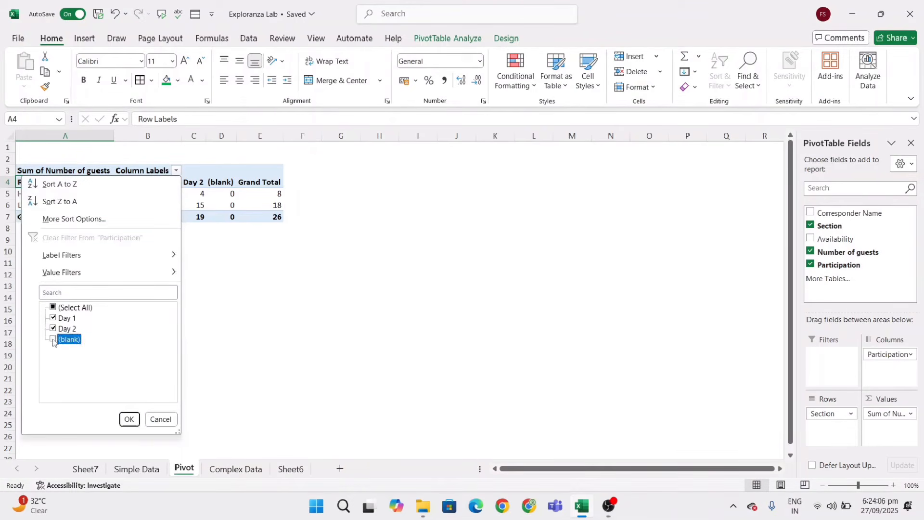
{"action": "left_click", "coordinate": [129, 419]}
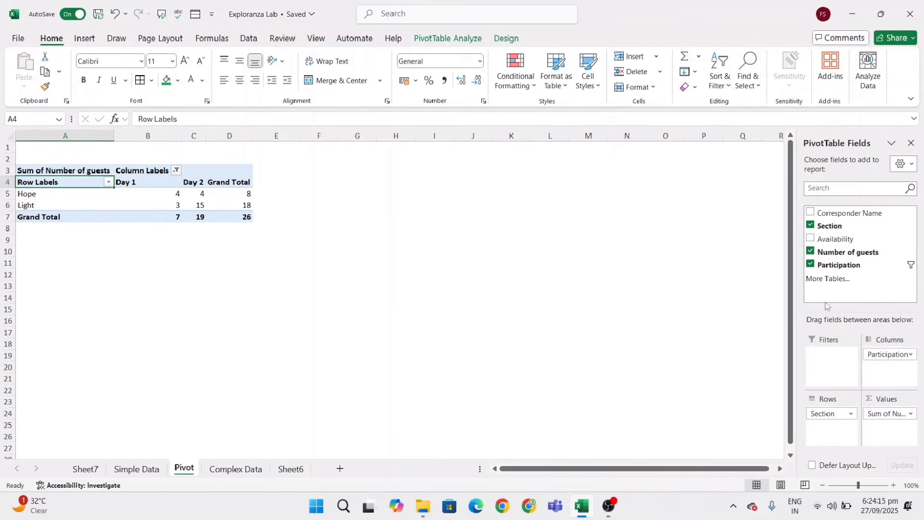
- Add Corresponder Name below Section in the PivotTable rows and set the subtotals to Do Not Show Subtotals
{"action": "left_click_drag", "start_coordinate": [858, 215], "coordinate": [849, 436]}
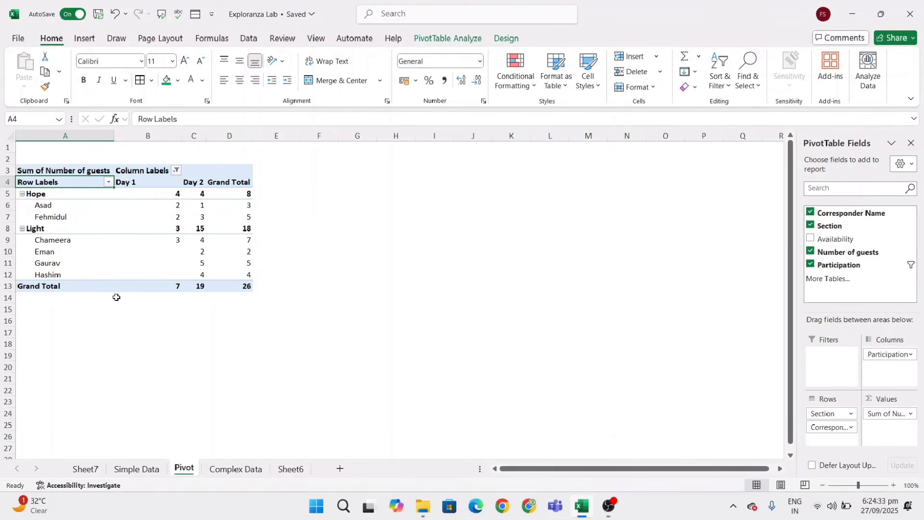
{"action": "left_click", "coordinate": [457, 40]}
{"action": "left_click", "coordinate": [506, 38]}
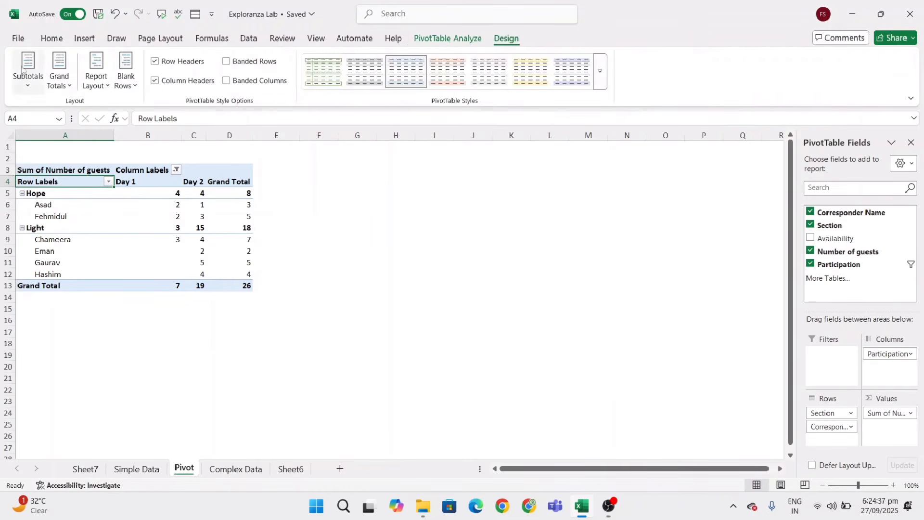
{"action": "left_click", "coordinate": [41, 90]}
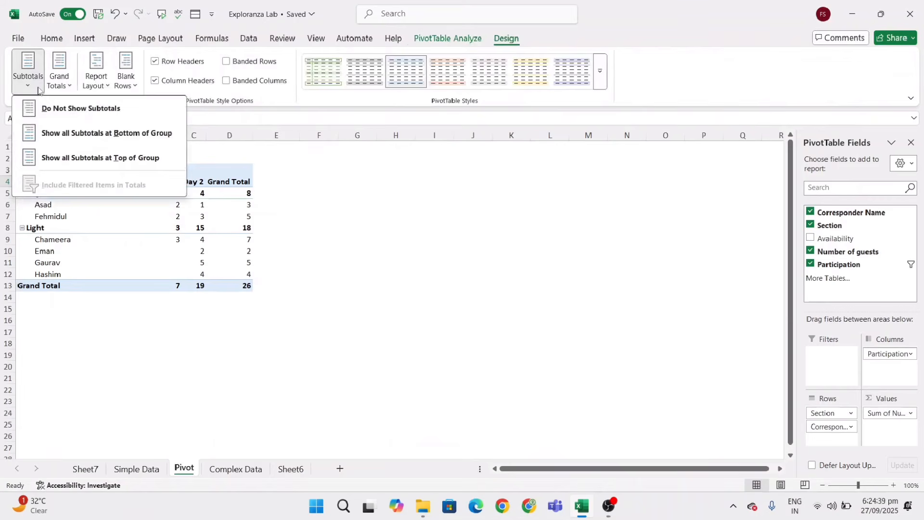
{"action": "left_click", "coordinate": [87, 116]}
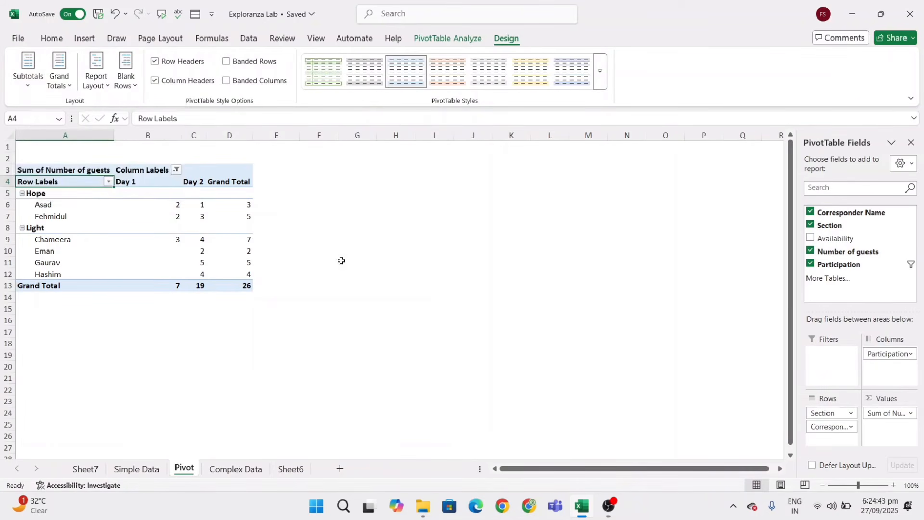
- Show the PivotTable report in Tabular Form and narrow the Section column
{"action": "left_click", "coordinate": [99, 84]}
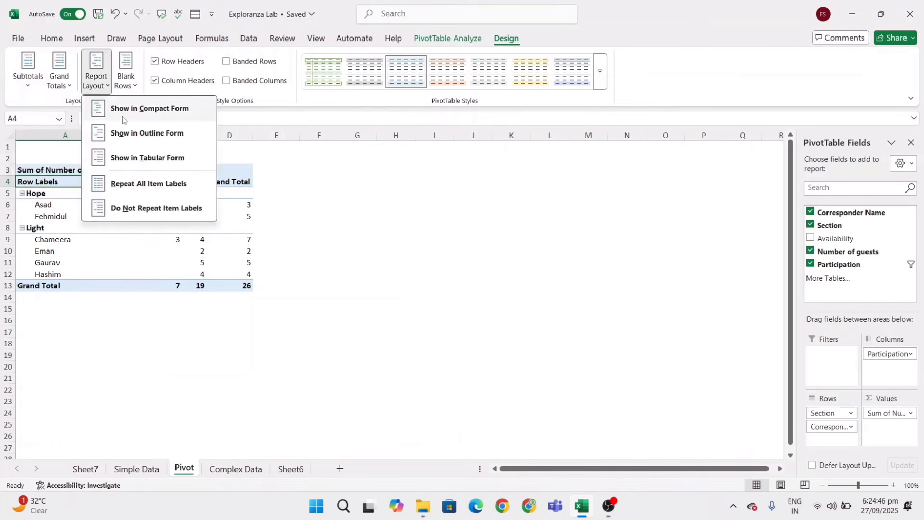
{"action": "left_click", "coordinate": [150, 160]}
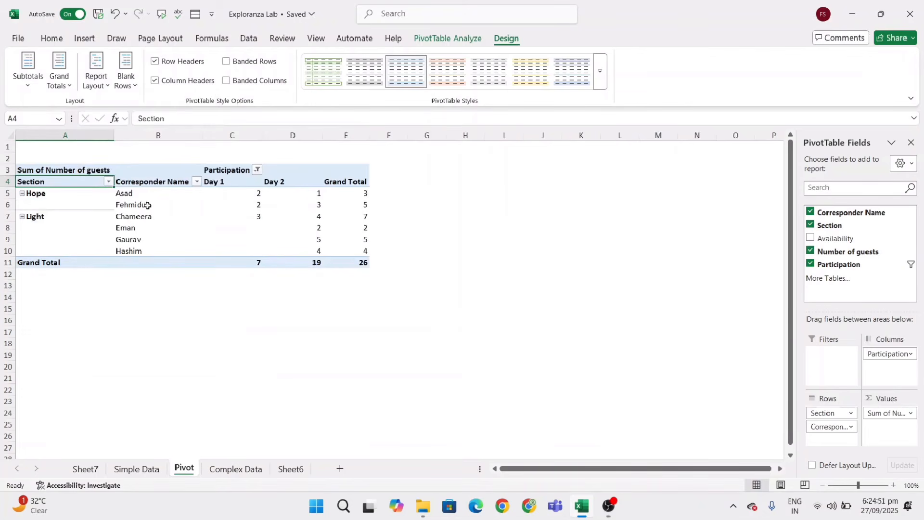
{"action": "left_click_drag", "start_coordinate": [113, 135], "coordinate": [85, 135]}
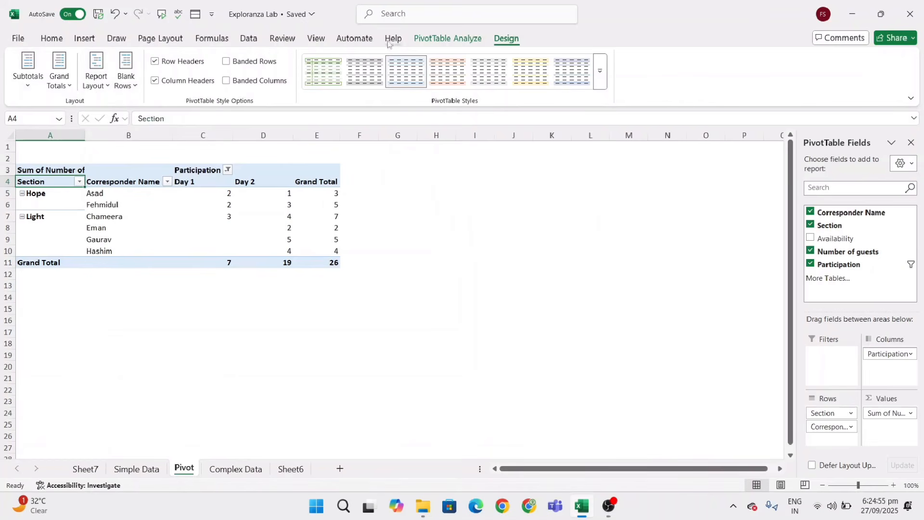
- Turn off Autofit column widths on update in the PivotTable options and narrow the Section, Corresponder Name and day columns
{"action": "left_click", "coordinate": [452, 41]}
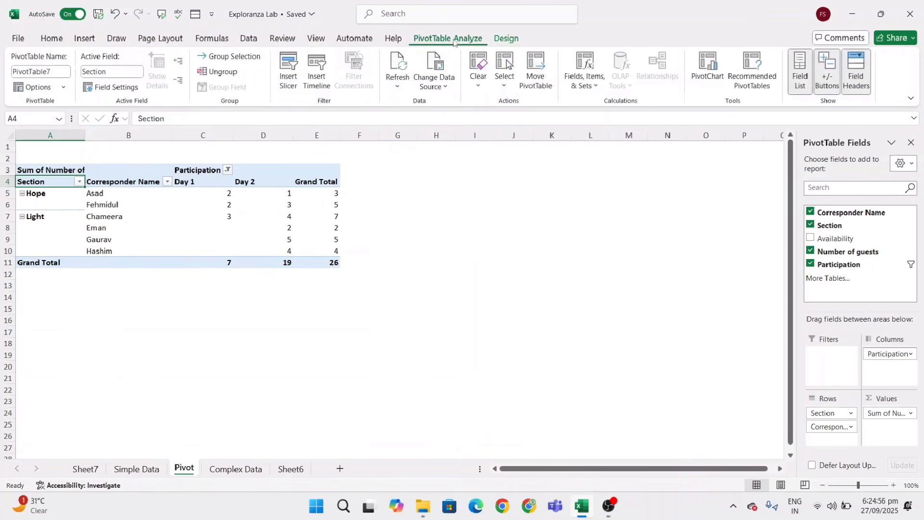
{"action": "left_click", "coordinate": [64, 89]}
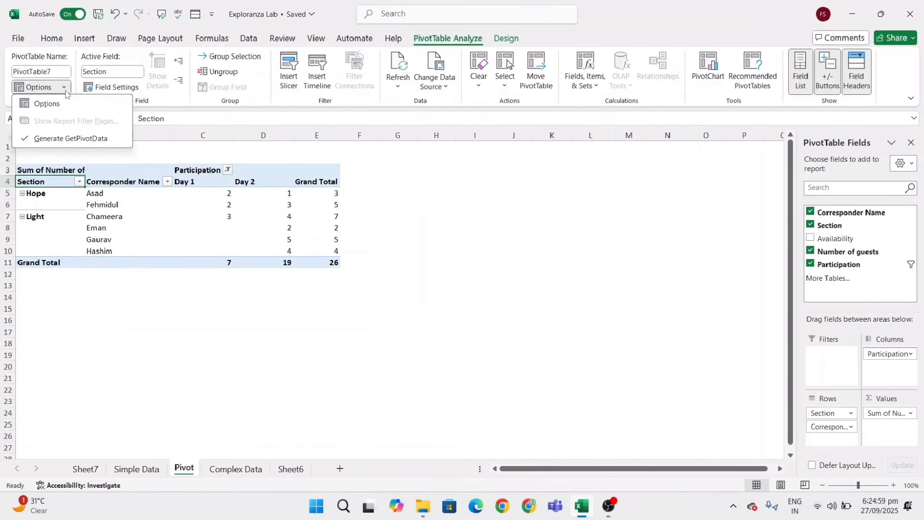
{"action": "left_click", "coordinate": [47, 104]}
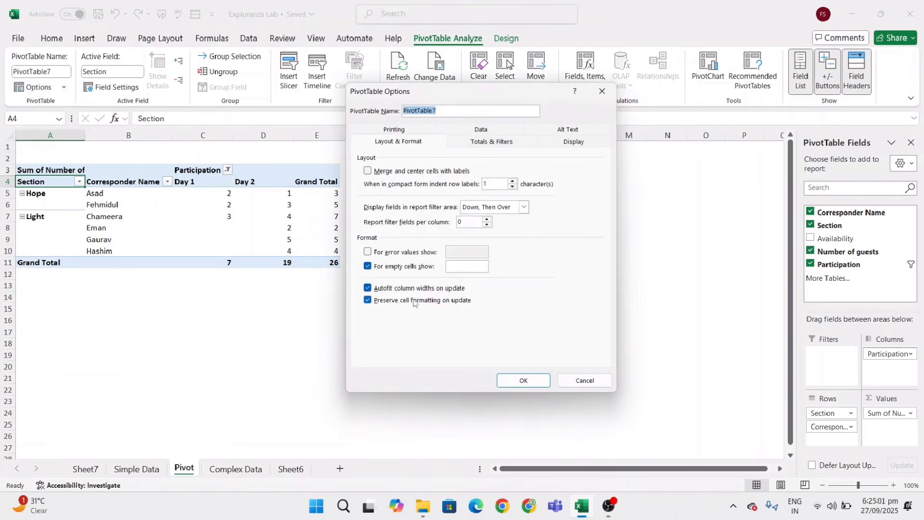
{"action": "left_click", "coordinate": [394, 289]}
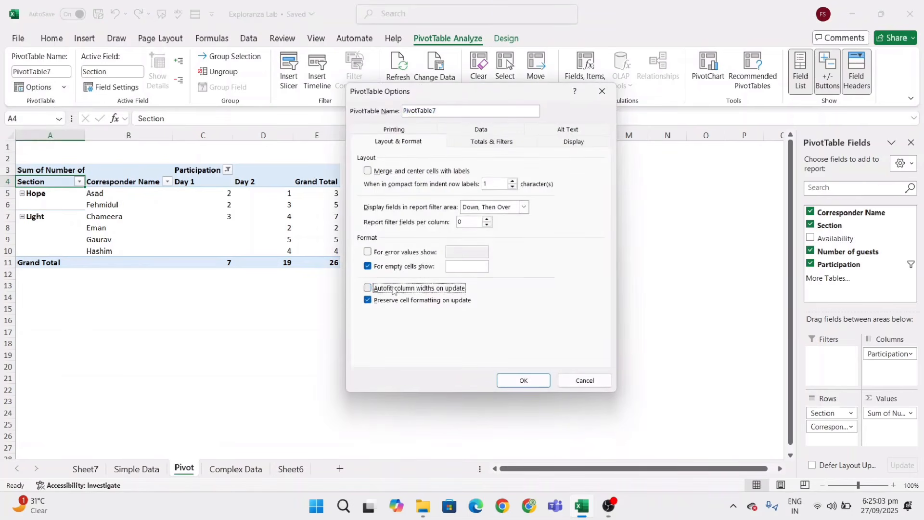
{"action": "left_click", "coordinate": [523, 380]}
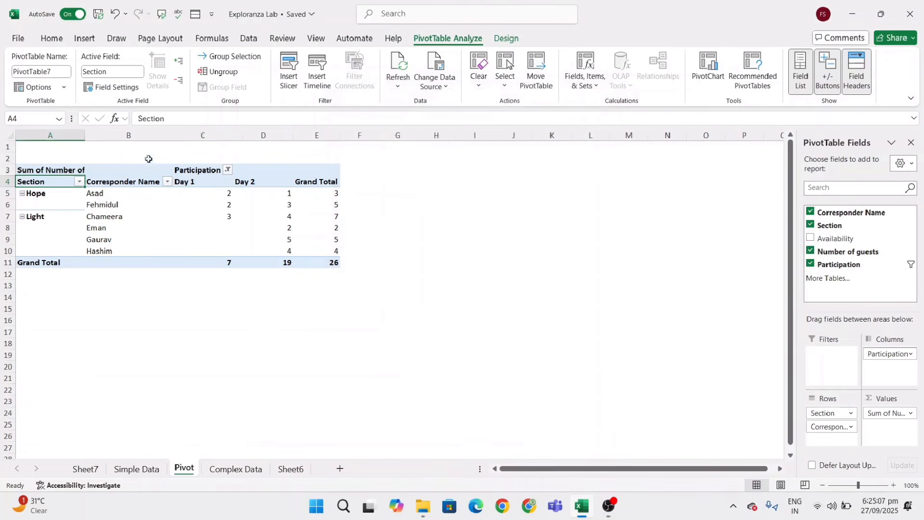
{"action": "left_click_drag", "start_coordinate": [84, 135], "coordinate": [76, 135]}
{"action": "left_click_drag", "start_coordinate": [164, 134], "coordinate": [134, 140]}
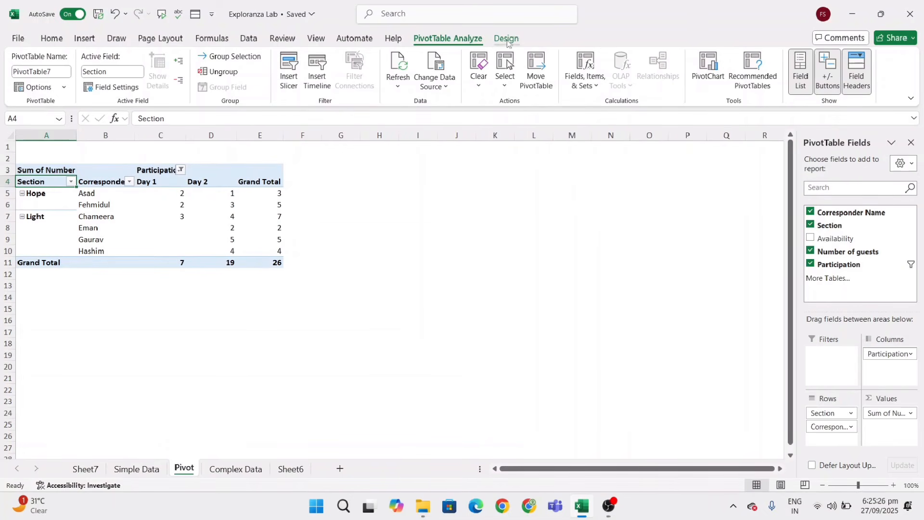
- Set the PivotTable's grand totals to On for Columns Only
{"action": "left_click", "coordinate": [507, 39]}
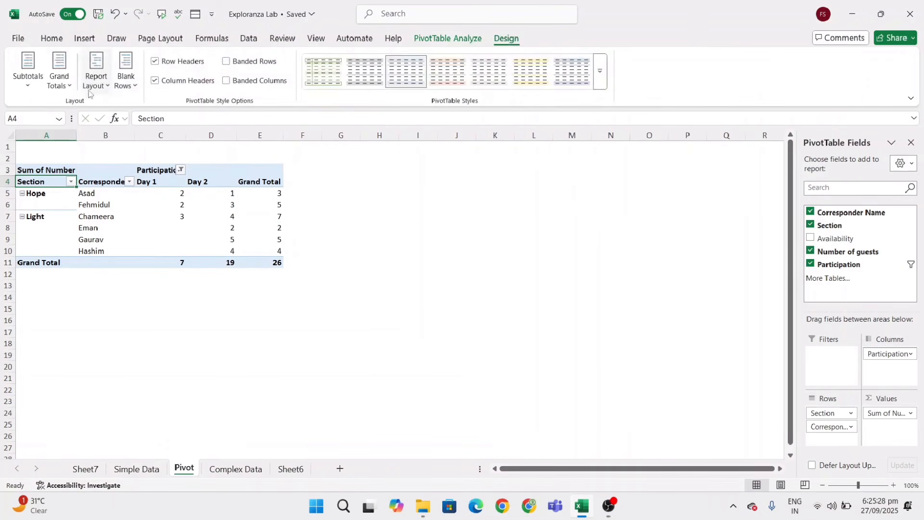
{"action": "left_click", "coordinate": [66, 91]}
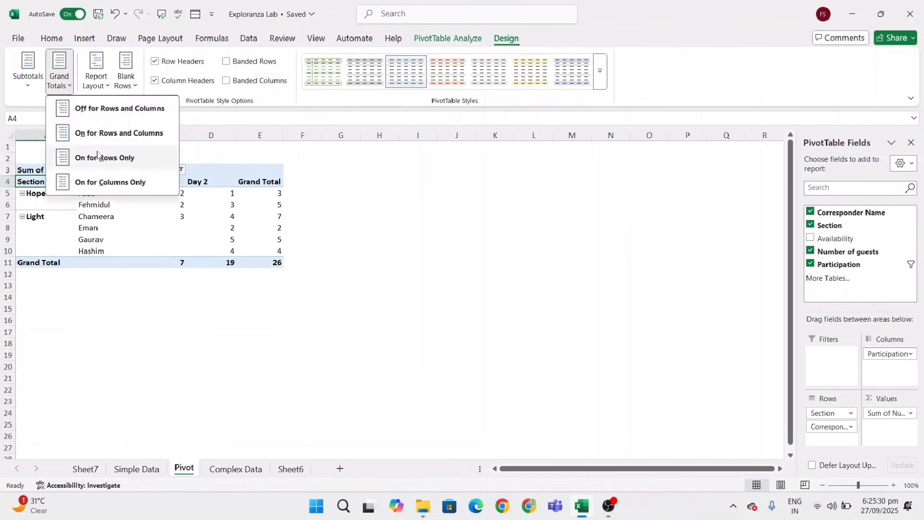
{"action": "left_click", "coordinate": [117, 185]}
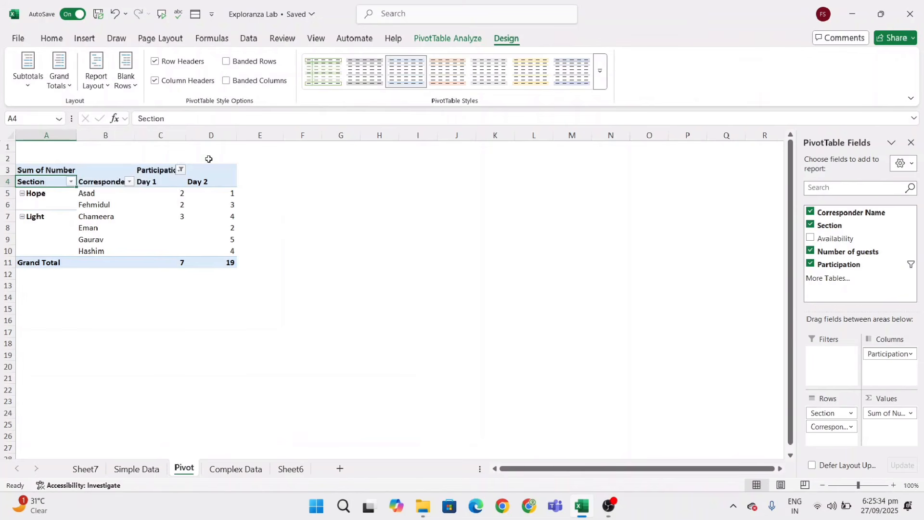